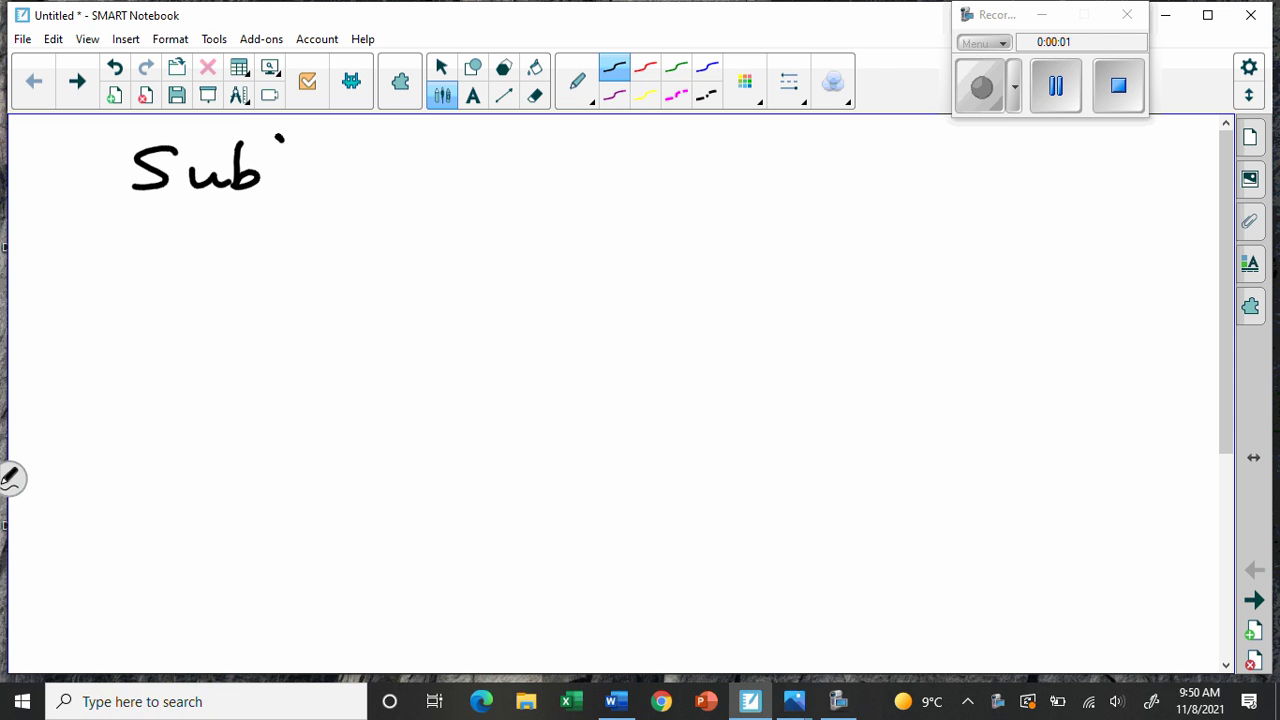
Handwrite the title 'Subtractive Colour Theory' in black and underline it
mouse_move(342, 168)
mouse_down()
mouse_move(344, 186)
mouse_move(380, 172)
mouse_move(392, 190)
mouse_up()
mouse_move(412, 136)
mouse_down()
mouse_move(415, 188)
mouse_move(438, 160)
mouse_up()
mouse_move(434, 166)
mouse_down()
mouse_move(512, 170)
mouse_move(472, 148)
mouse_up()
mouse_move(638, 142)
mouse_down()
mouse_move(590, 187)
mouse_move(636, 178)
mouse_up()
mouse_move(684, 132)
mouse_down()
mouse_move(682, 196)
mouse_move(698, 178)
mouse_up()
mouse_move(712, 176)
mouse_down()
mouse_move(742, 200)
mouse_move(798, 176)
mouse_up()
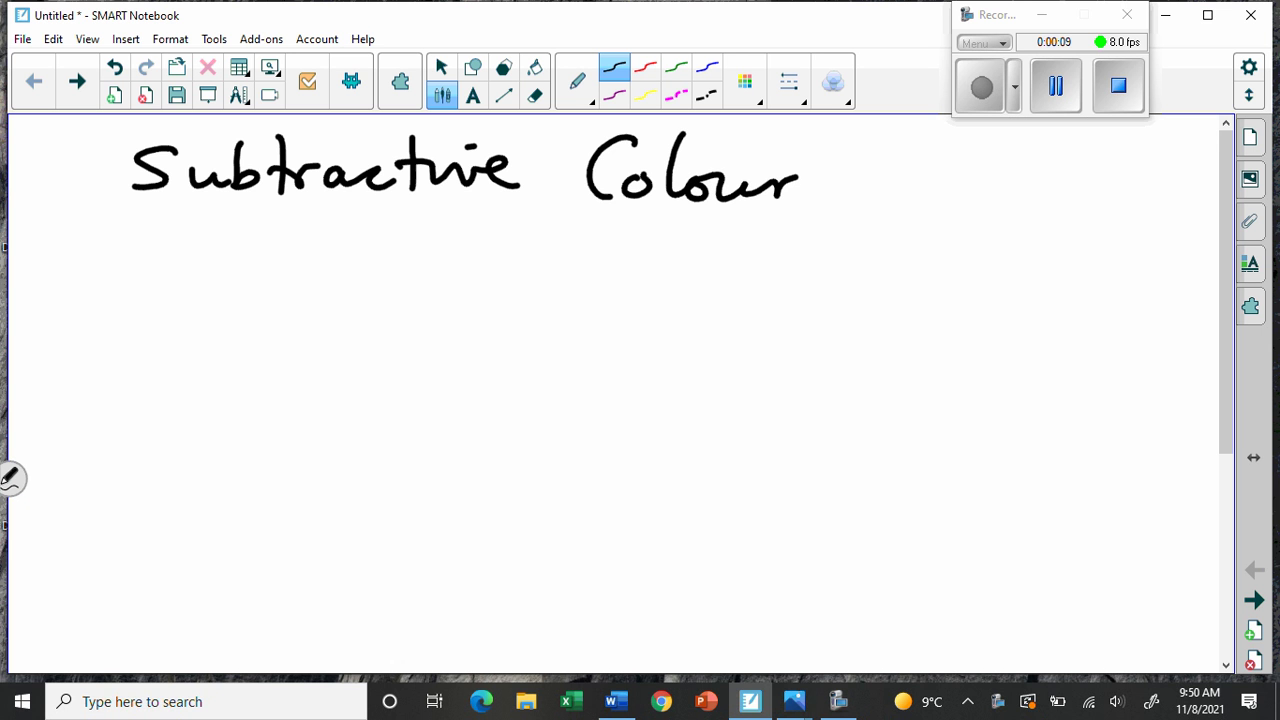
drag(878, 152, 868, 198)
mouse_move(854, 156)
mouse_down()
mouse_move(868, 197)
mouse_move(923, 135)
mouse_move(899, 195)
mouse_move(990, 174)
mouse_up()
mouse_move(988, 194)
mouse_down()
mouse_move(1013, 169)
mouse_move(1053, 188)
mouse_move(1035, 229)
mouse_move(919, 216)
mouse_move(128, 213)
mouse_up()
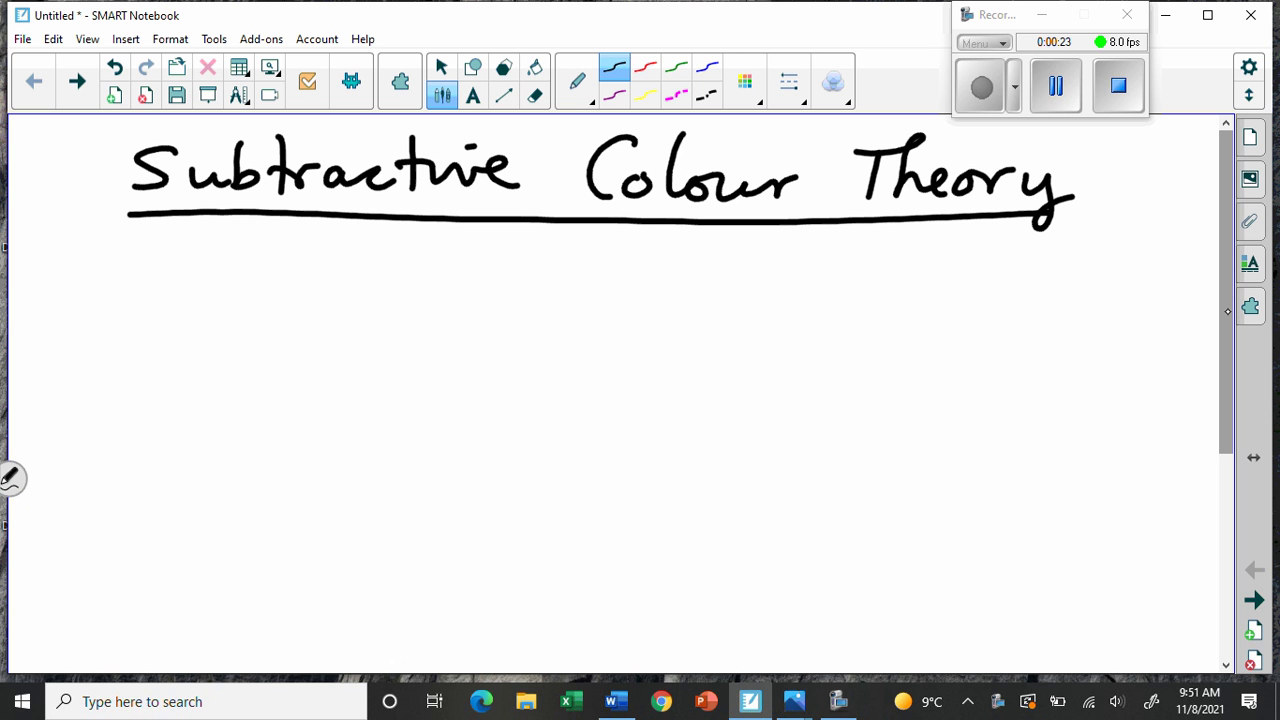
Write 'Additive' with an arrow on a new line beneath the title
mouse_move(63, 309)
mouse_down()
mouse_move(58, 328)
mouse_move(81, 327)
mouse_move(79, 311)
mouse_up()
mouse_move(108, 314)
mouse_down()
mouse_move(98, 326)
mouse_move(116, 330)
mouse_up()
mouse_move(134, 316)
mouse_down()
mouse_move(152, 300)
mouse_move(149, 332)
mouse_up()
drag(168, 318, 172, 334)
drag(196, 288, 192, 334)
mouse_move(178, 316)
mouse_down()
mouse_move(266, 334)
mouse_move(362, 324)
mouse_move(338, 340)
mouse_up()
click(173, 292)
click(234, 303)
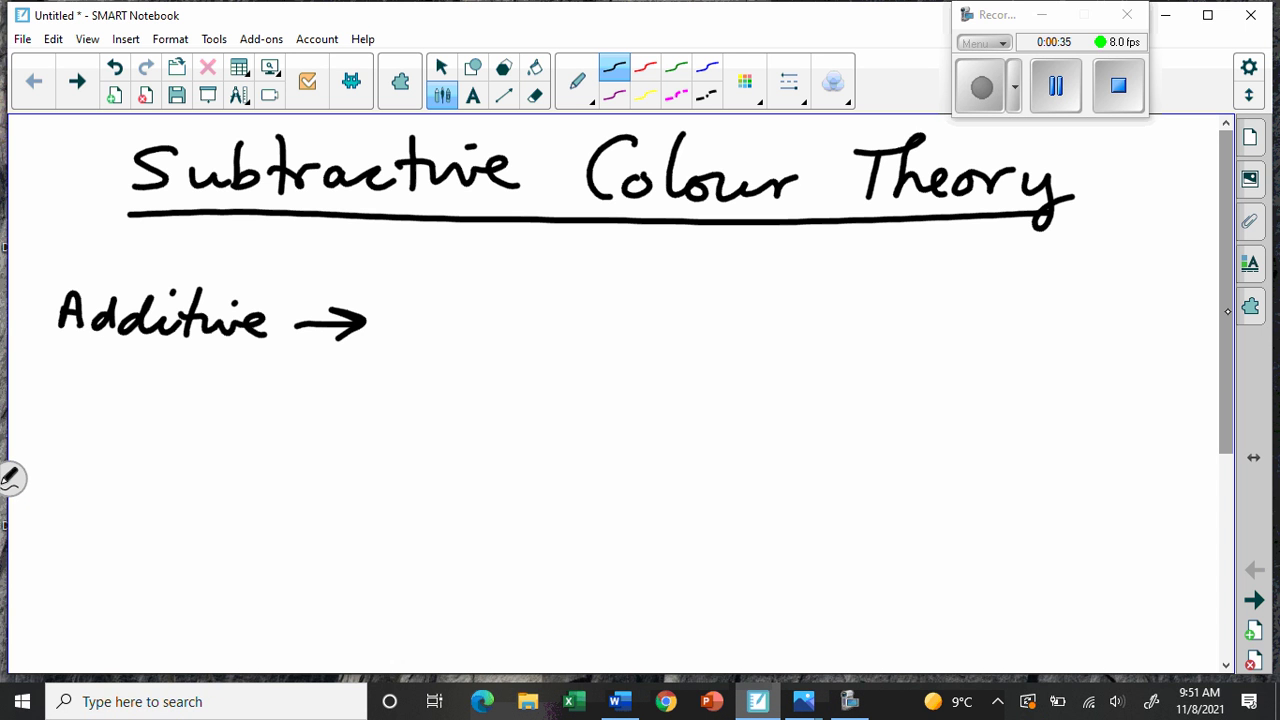
Write 'focus on' and begin 'reflected' after the Additive arrow
drag(474, 280, 432, 346)
drag(422, 314, 448, 312)
mouse_move(470, 318)
mouse_down()
mouse_move(452, 334)
mouse_move(472, 318)
mouse_up()
mouse_move(512, 320)
mouse_down()
mouse_move(504, 338)
mouse_move(566, 340)
mouse_up()
drag(636, 318, 634, 318)
mouse_move(646, 334)
mouse_down()
mouse_move(656, 322)
mouse_move(676, 338)
mouse_up()
drag(720, 340, 748, 318)
mouse_move(752, 328)
mouse_down()
mouse_move(796, 299)
mouse_move(784, 331)
mouse_move(812, 290)
mouse_up()
Complete the phrase with 'reflected light'
mouse_move(812, 290)
mouse_down()
mouse_move(827, 325)
mouse_move(849, 328)
mouse_move(870, 298)
mouse_move(872, 346)
mouse_up()
drag(860, 326, 906, 332)
drag(934, 324, 942, 300)
mouse_move(976, 340)
mouse_down()
mouse_move(1025, 332)
mouse_move(1012, 376)
mouse_up()
mouse_move(1066, 300)
mouse_down()
mouse_move(1057, 361)
mouse_move(1086, 342)
mouse_up()
drag(1096, 302, 1096, 346)
drag(1090, 322, 1116, 316)
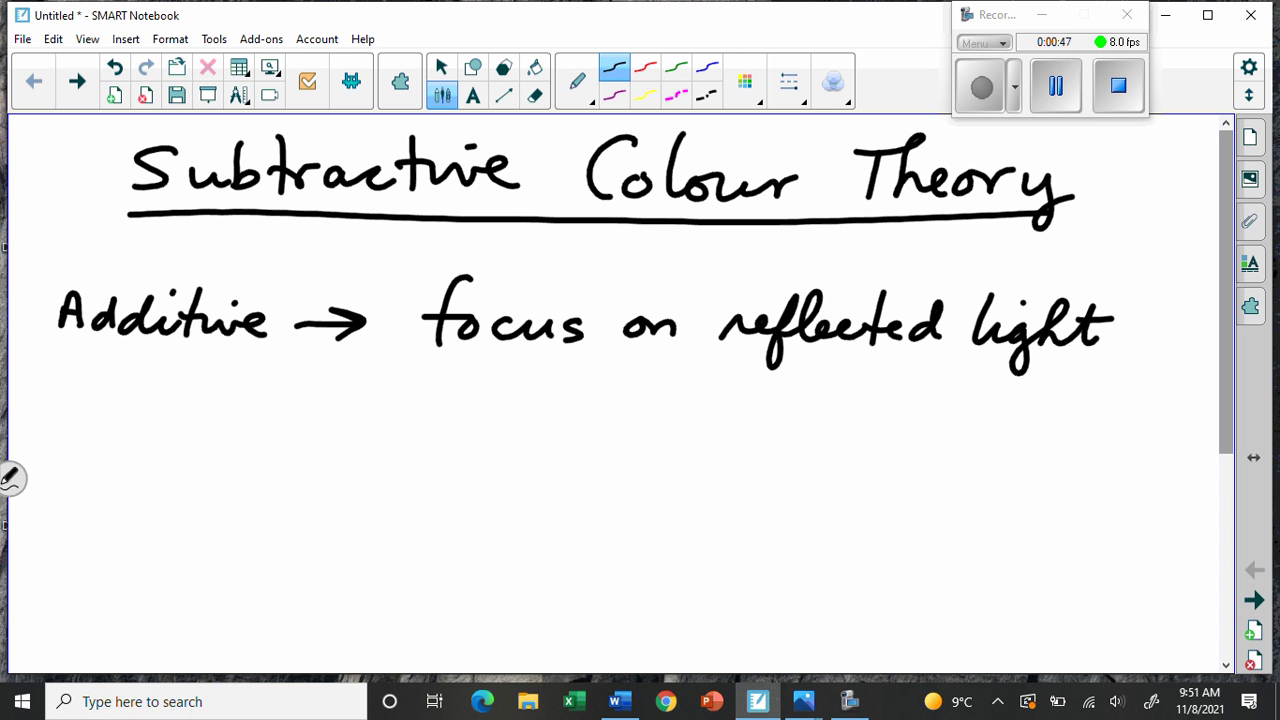
Draw scribble-filled blue, red and green squares, plus a red light arrow onto the blue square
click(707, 67)
mouse_move(332, 430)
mouse_down()
mouse_move(284, 453)
mouse_move(287, 490)
mouse_move(334, 457)
mouse_move(330, 432)
mouse_move(295, 440)
mouse_move(318, 440)
mouse_move(292, 455)
mouse_move(292, 471)
mouse_move(330, 462)
mouse_up()
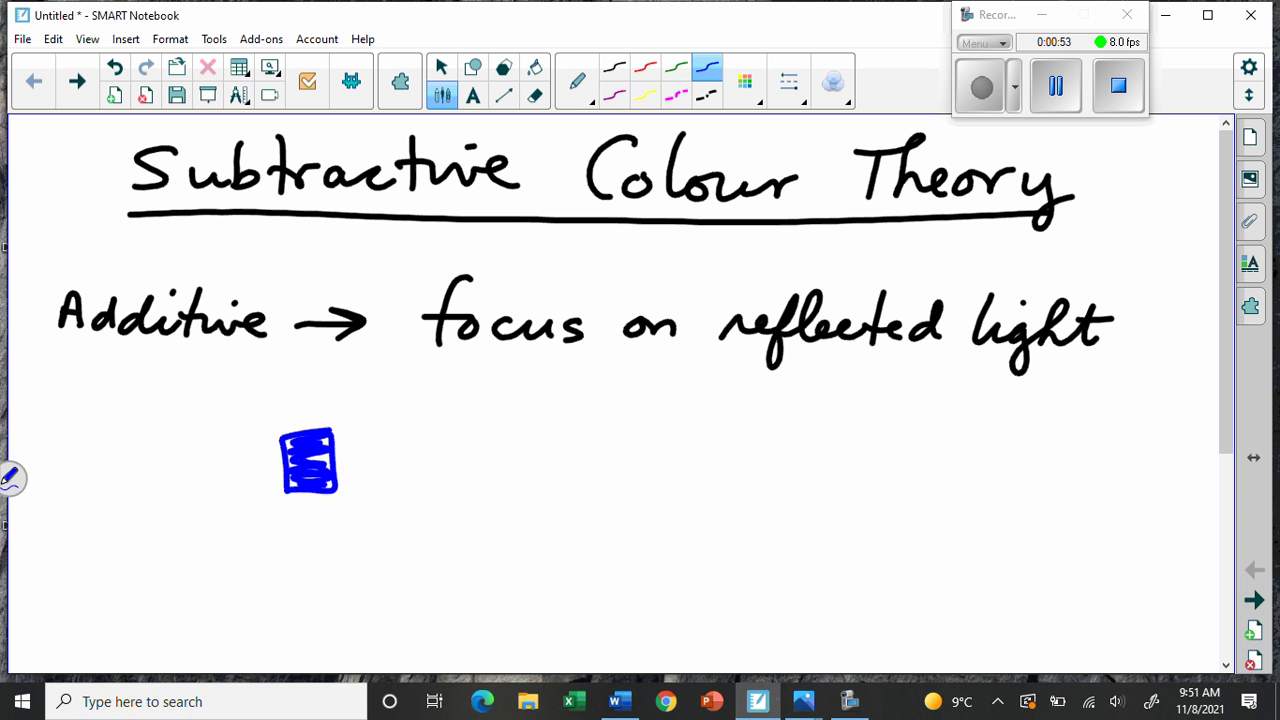
click(645, 67)
mouse_move(654, 440)
mouse_down()
mouse_move(654, 476)
mouse_move(706, 458)
mouse_move(664, 446)
mouse_move(698, 470)
mouse_move(662, 492)
mouse_move(698, 468)
mouse_up()
click(676, 67)
mouse_move(1008, 434)
mouse_down()
mouse_move(954, 472)
mouse_move(969, 499)
mouse_move(1012, 472)
mouse_move(963, 441)
mouse_move(983, 454)
mouse_move(961, 465)
mouse_move(1003, 475)
mouse_move(1003, 490)
mouse_move(960, 496)
mouse_up()
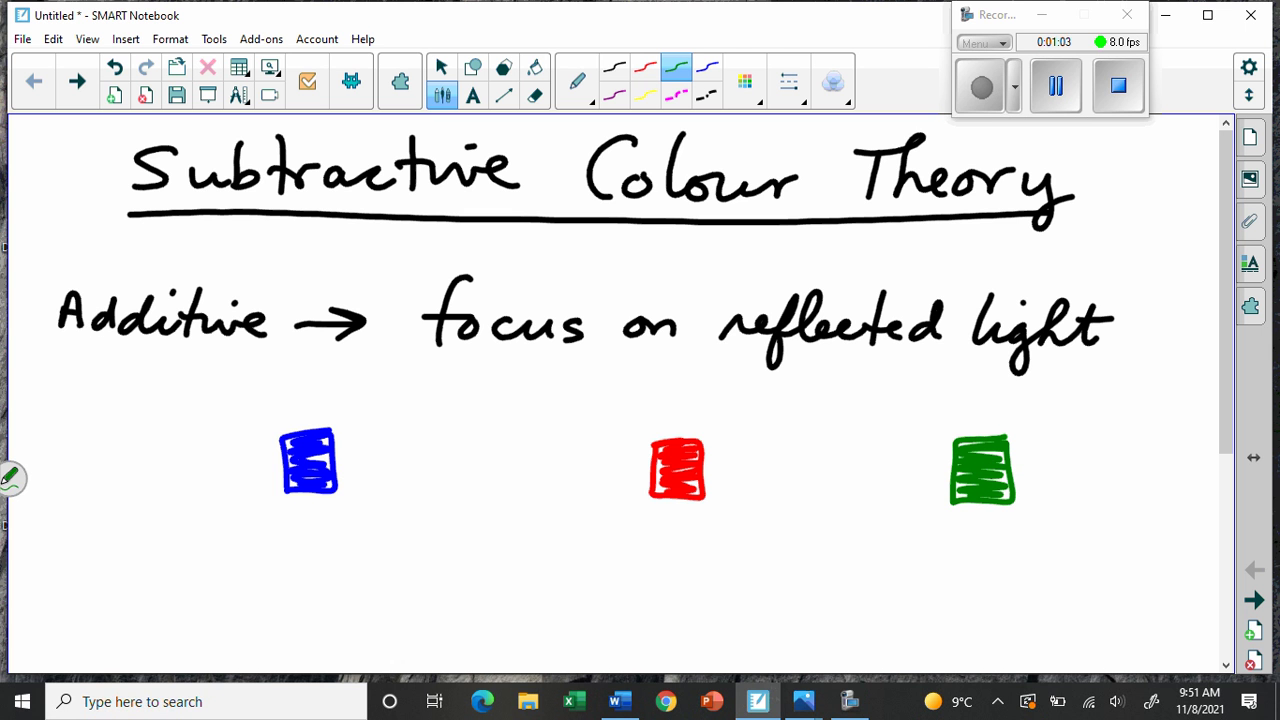
click(645, 67)
mouse_move(150, 363)
mouse_down()
mouse_move(268, 412)
mouse_move(258, 432)
mouse_up()
Add green and blue incoming arrows and a blue reflected arrow at the blue square
click(676, 67)
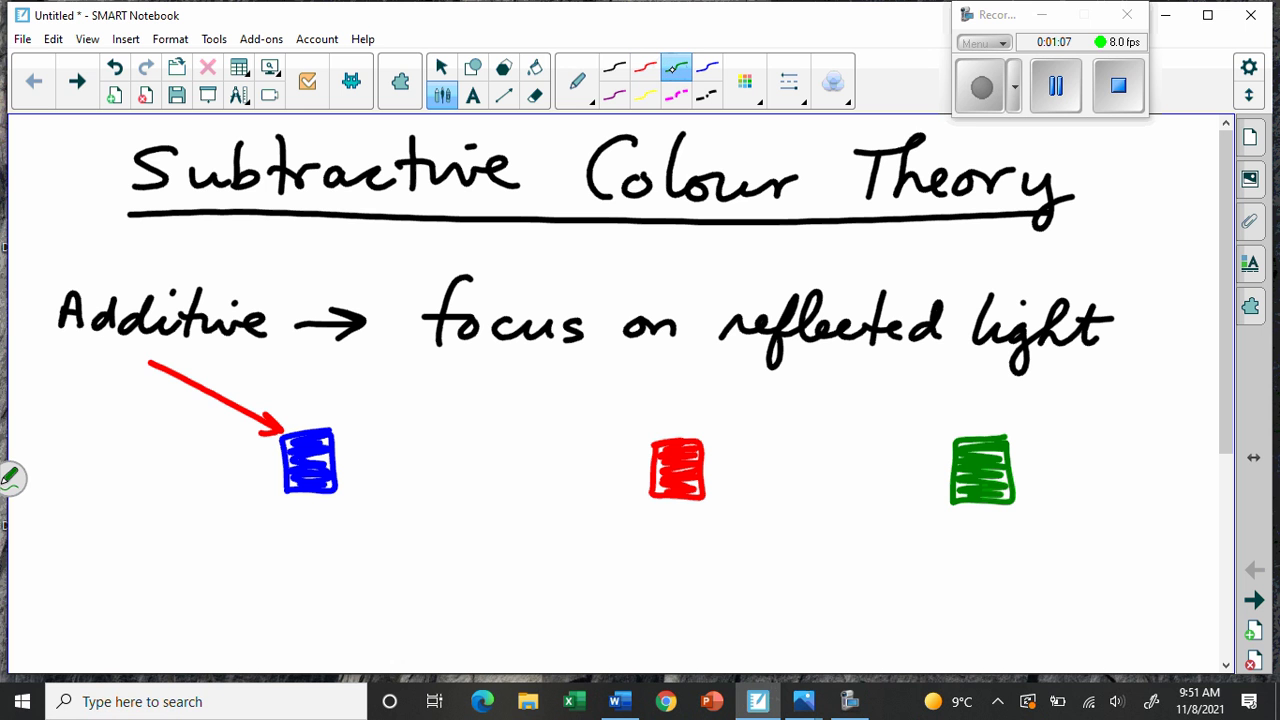
drag(147, 370, 260, 440)
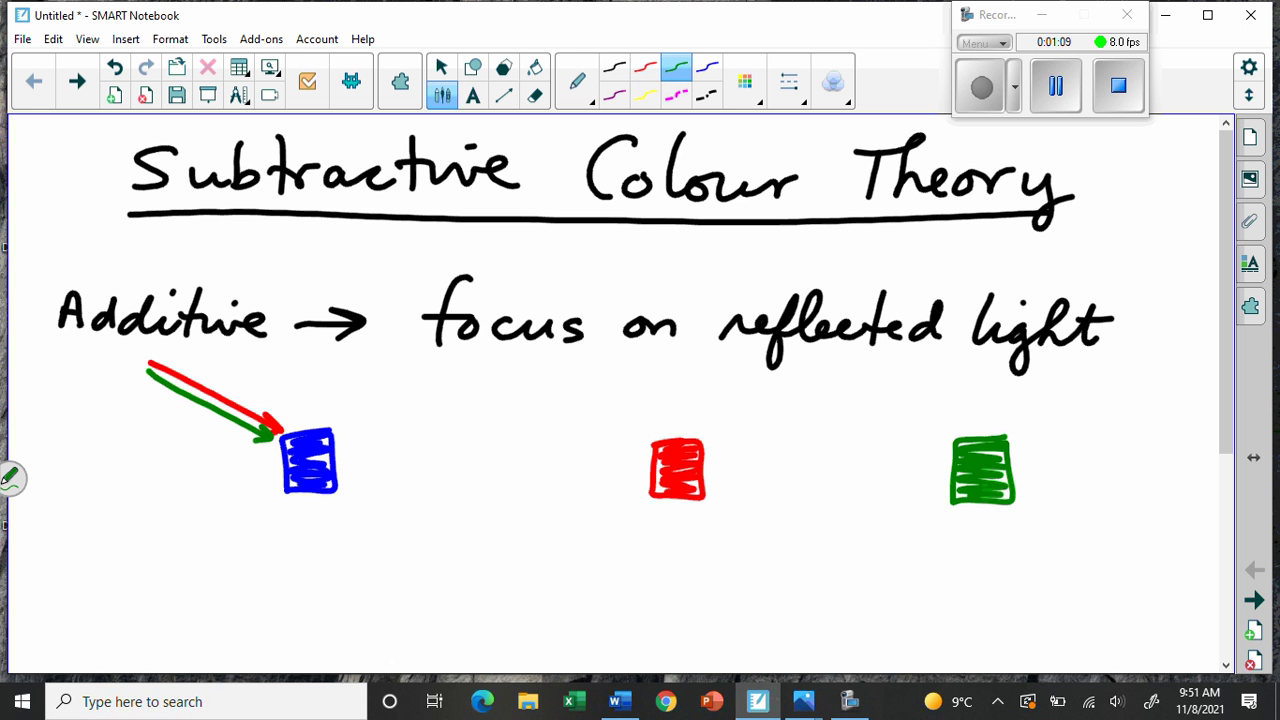
click(707, 67)
mouse_move(142, 382)
mouse_down()
mouse_move(270, 452)
mouse_move(248, 456)
mouse_up()
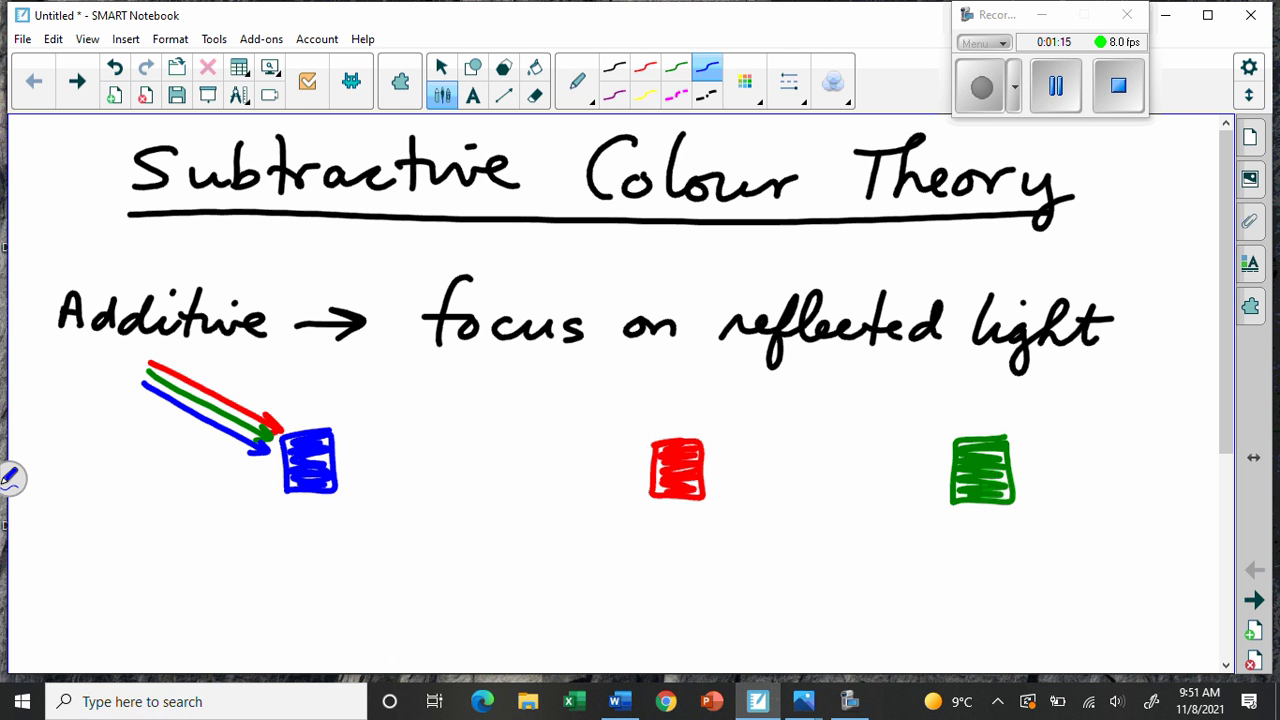
mouse_move(268, 450)
mouse_down()
mouse_move(92, 486)
mouse_move(126, 492)
mouse_up()
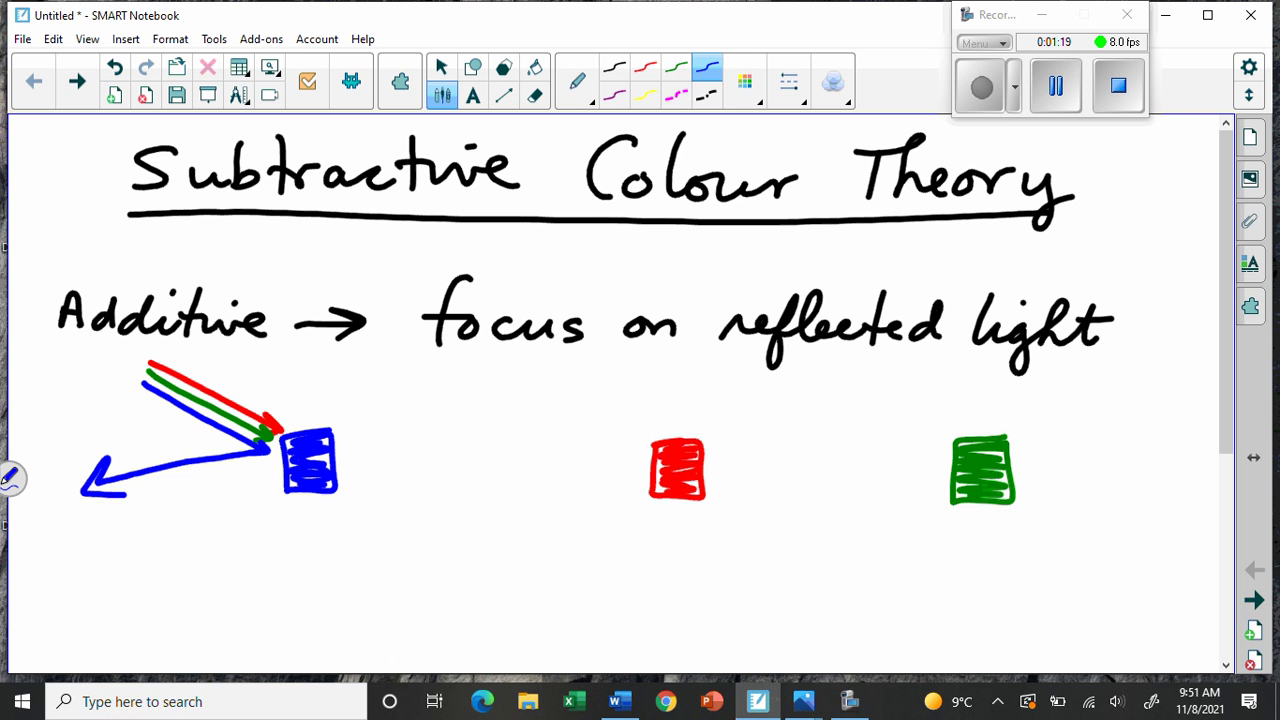
Draw a green heat squiggle and label it 'turn to heat' in black
click(676, 67)
mouse_move(272, 436)
mouse_down()
mouse_move(303, 406)
mouse_move(309, 426)
mouse_move(325, 405)
mouse_move(296, 397)
mouse_up()
click(644, 67)
click(614, 67)
drag(283, 386, 386, 396)
mouse_move(374, 384)
mouse_down()
mouse_move(414, 390)
mouse_move(356, 426)
mouse_move(370, 426)
mouse_up()
drag(372, 418, 404, 424)
mouse_move(410, 400)
mouse_down()
mouse_move(418, 424)
mouse_move(428, 406)
mouse_up()
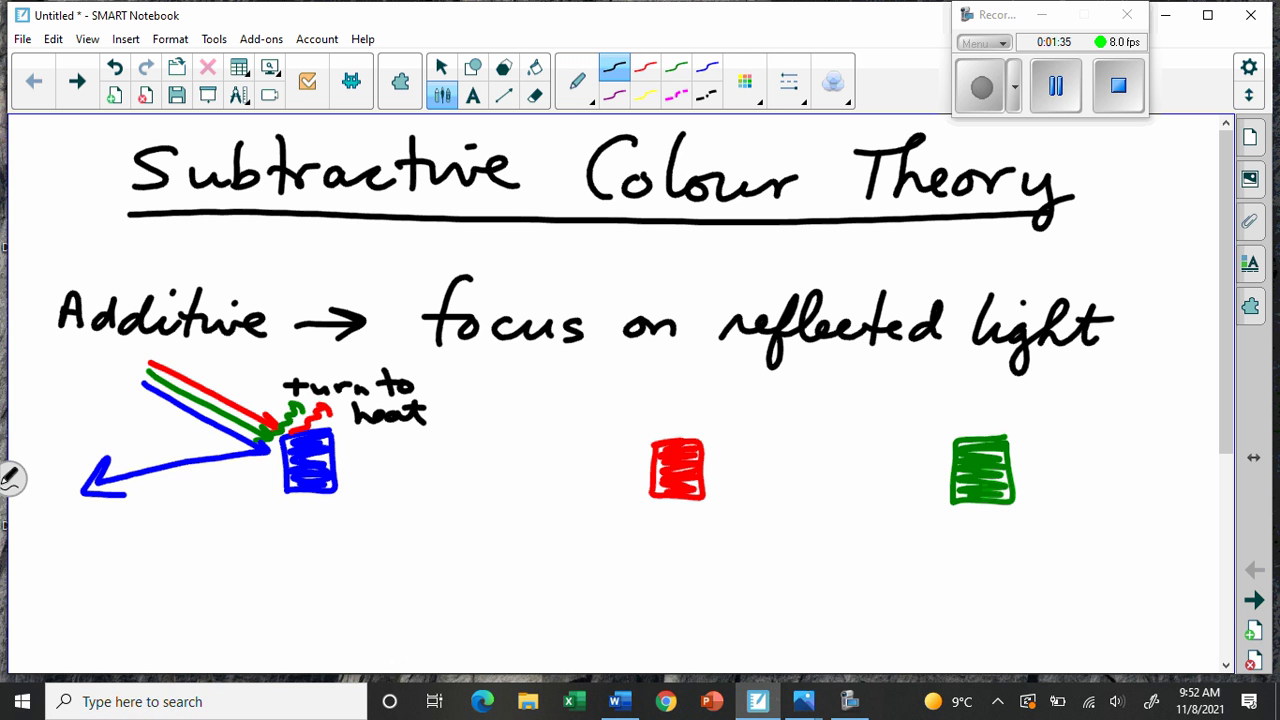
Write 'reflects blue' in blue under the outgoing arrow and draw a red ray toward the red square
click(707, 67)
drag(80, 530, 95, 531)
drag(100, 543, 123, 555)
drag(147, 516, 132, 555)
mouse_move(123, 545)
mouse_down()
mouse_move(178, 540)
mouse_move(194, 556)
mouse_up()
mouse_move(202, 512)
mouse_down()
mouse_move(208, 552)
mouse_move(226, 560)
mouse_move(232, 528)
mouse_up()
mouse_move(262, 508)
mouse_down()
mouse_move(286, 550)
mouse_move(358, 545)
mouse_up()
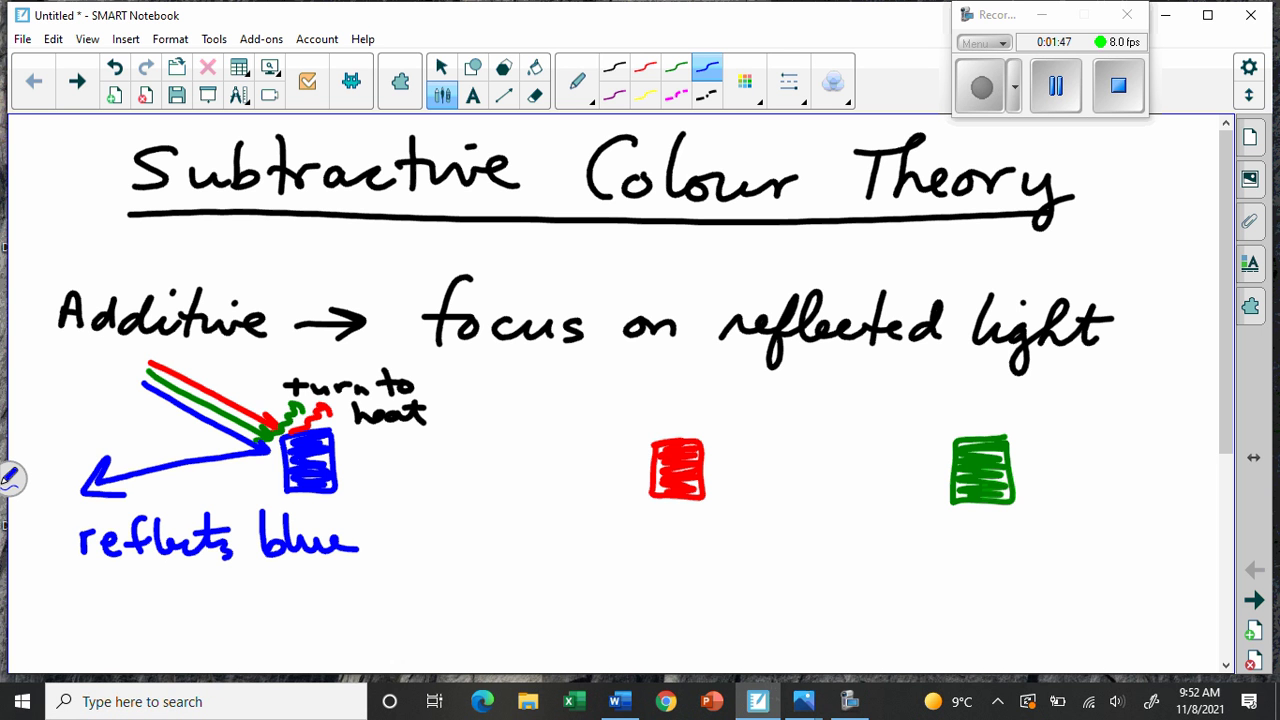
click(646, 67)
mouse_move(555, 382)
mouse_down()
mouse_move(652, 434)
mouse_move(636, 442)
mouse_up()
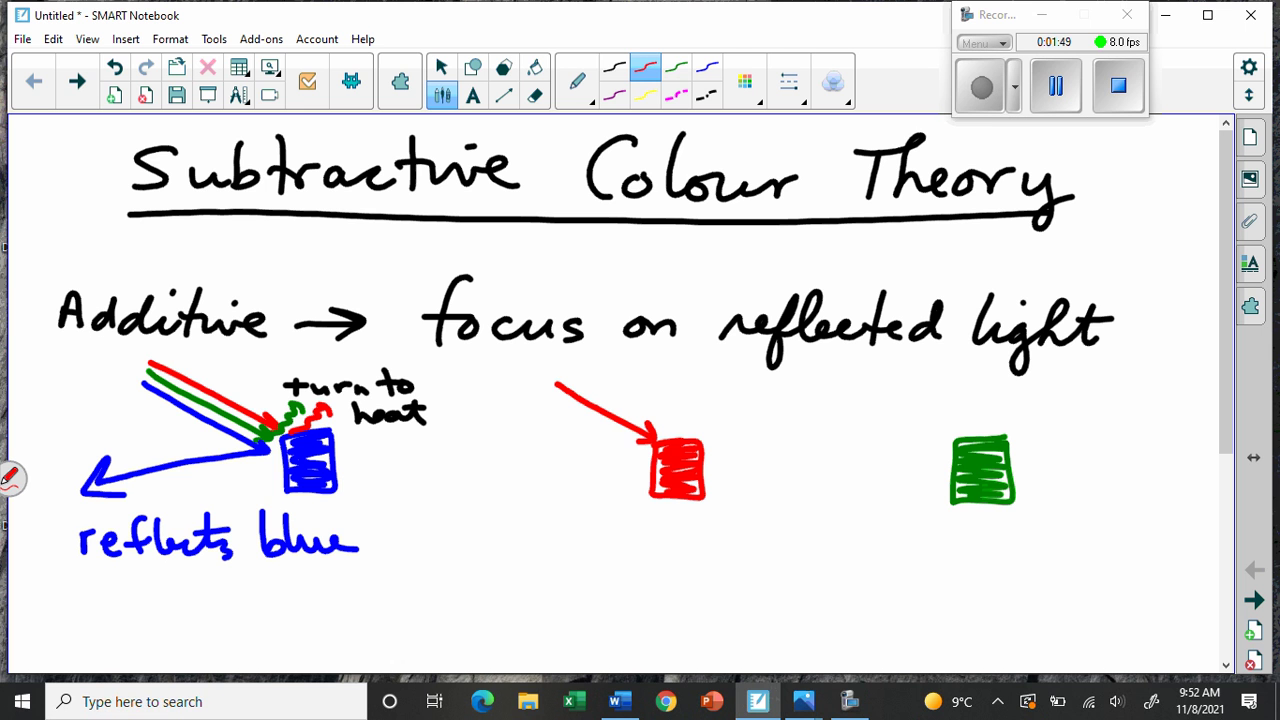
Draw green and blue incoming arrows and a red reflected arrow at the red square
click(677, 67)
drag(549, 386, 650, 446)
drag(628, 444, 650, 448)
click(707, 67)
drag(543, 401, 648, 462)
drag(622, 448, 648, 462)
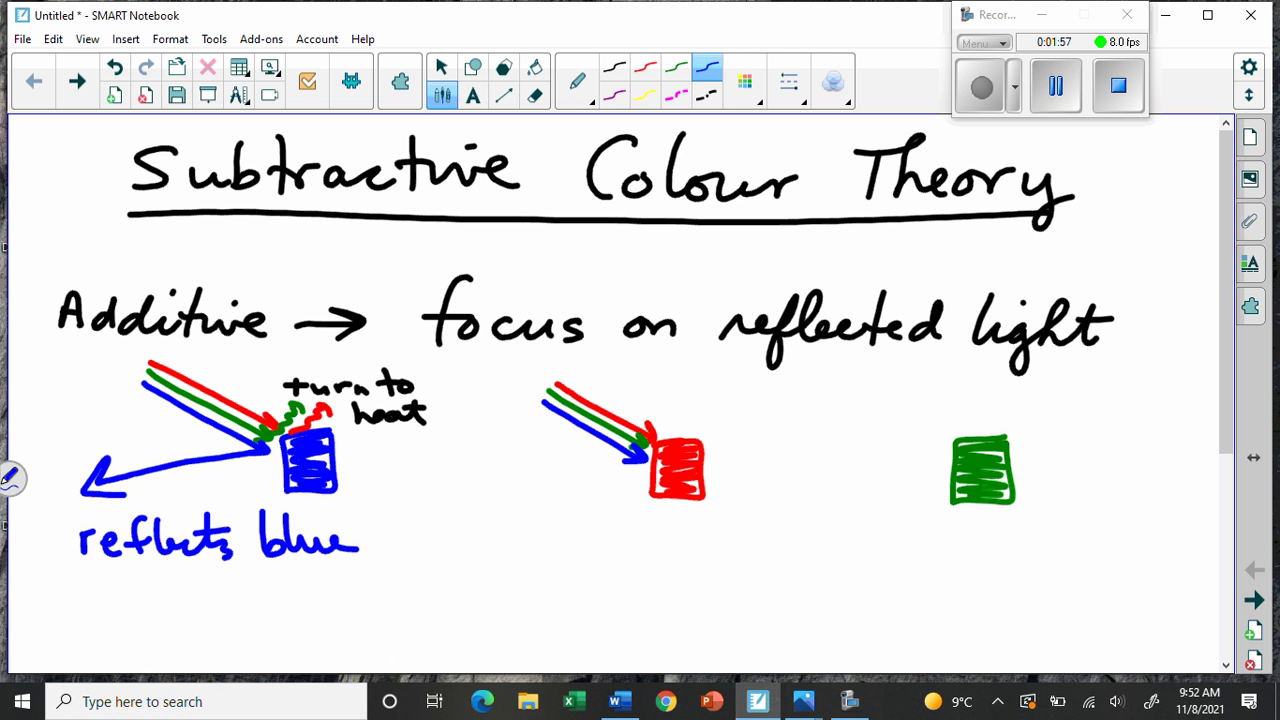
click(645, 67)
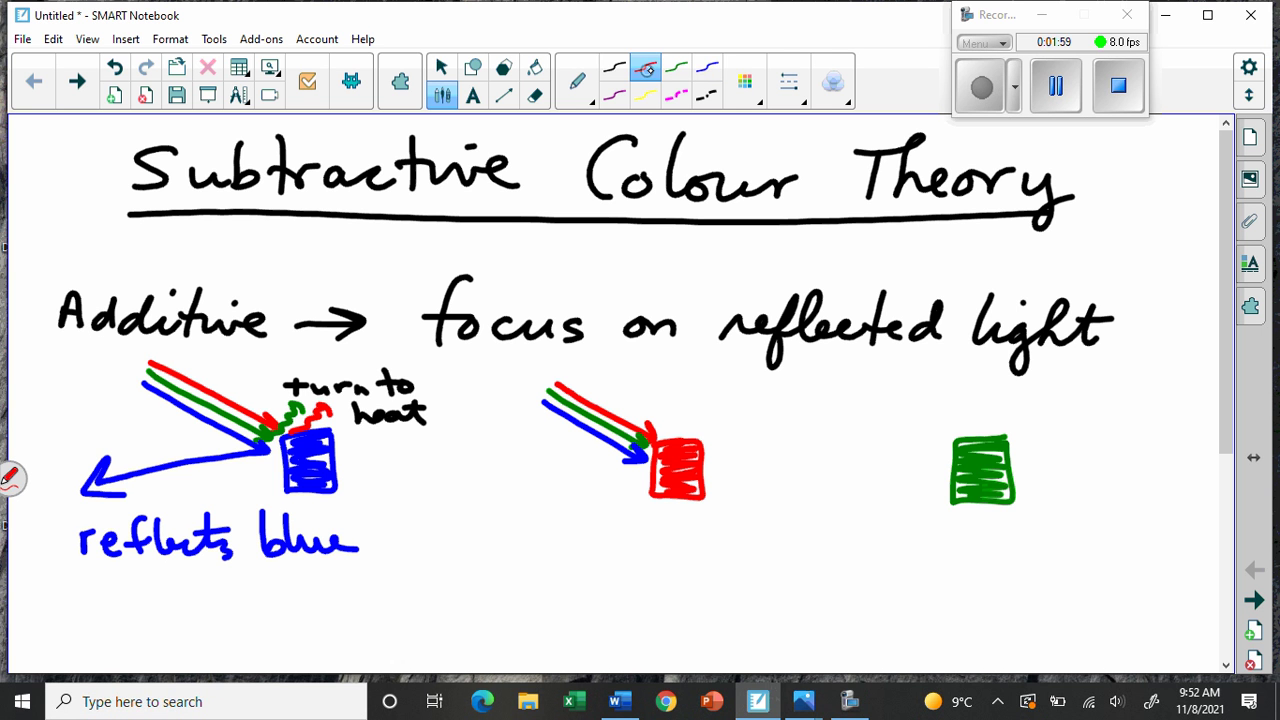
mouse_move(646, 448)
mouse_down()
mouse_move(494, 528)
mouse_move(514, 530)
mouse_up()
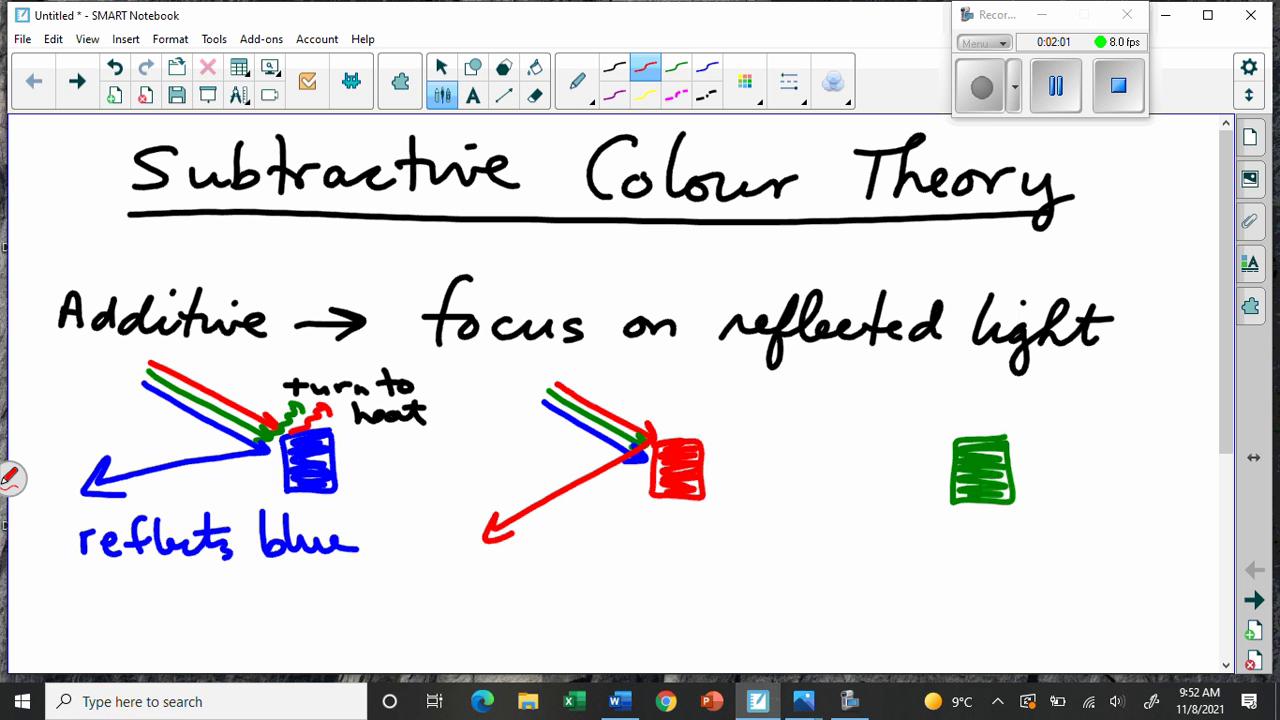
Add a green heat squiggle above the red square and set a thin blue line
click(676, 67)
mouse_move(658, 440)
mouse_down()
mouse_move(676, 411)
mouse_move(667, 443)
mouse_move(692, 419)
mouse_up()
click(707, 67)
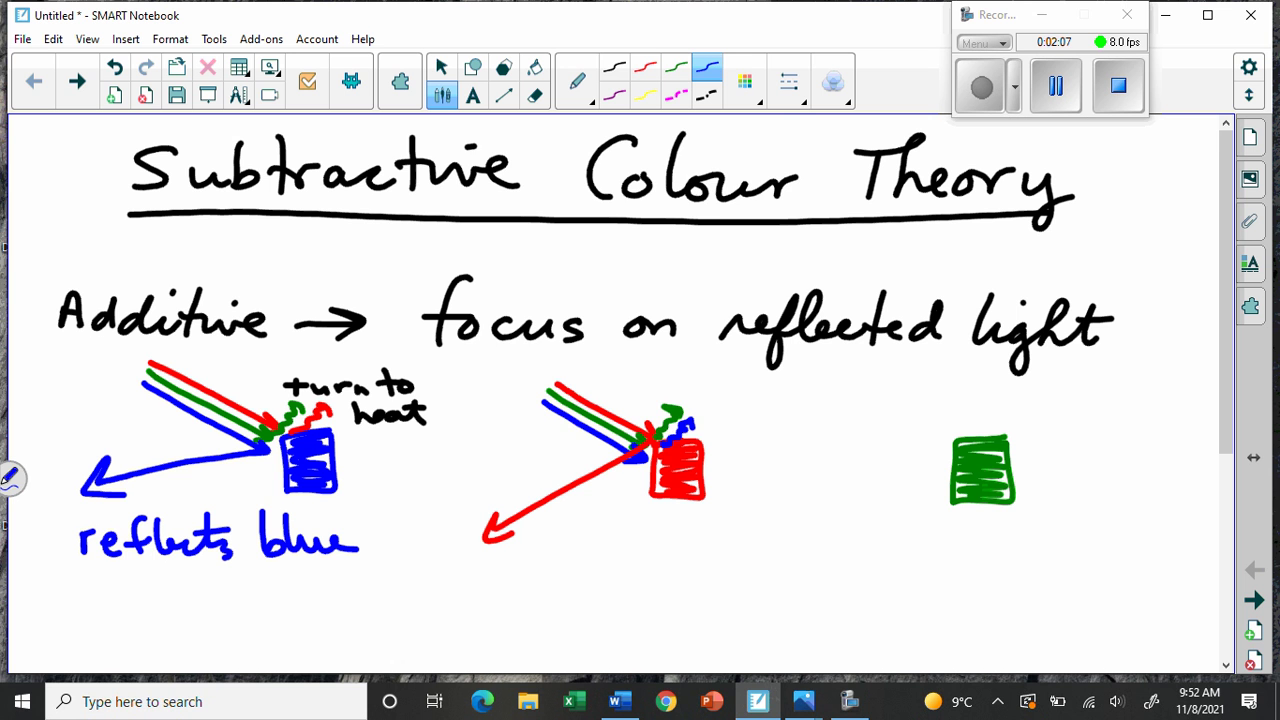
click(789, 82)
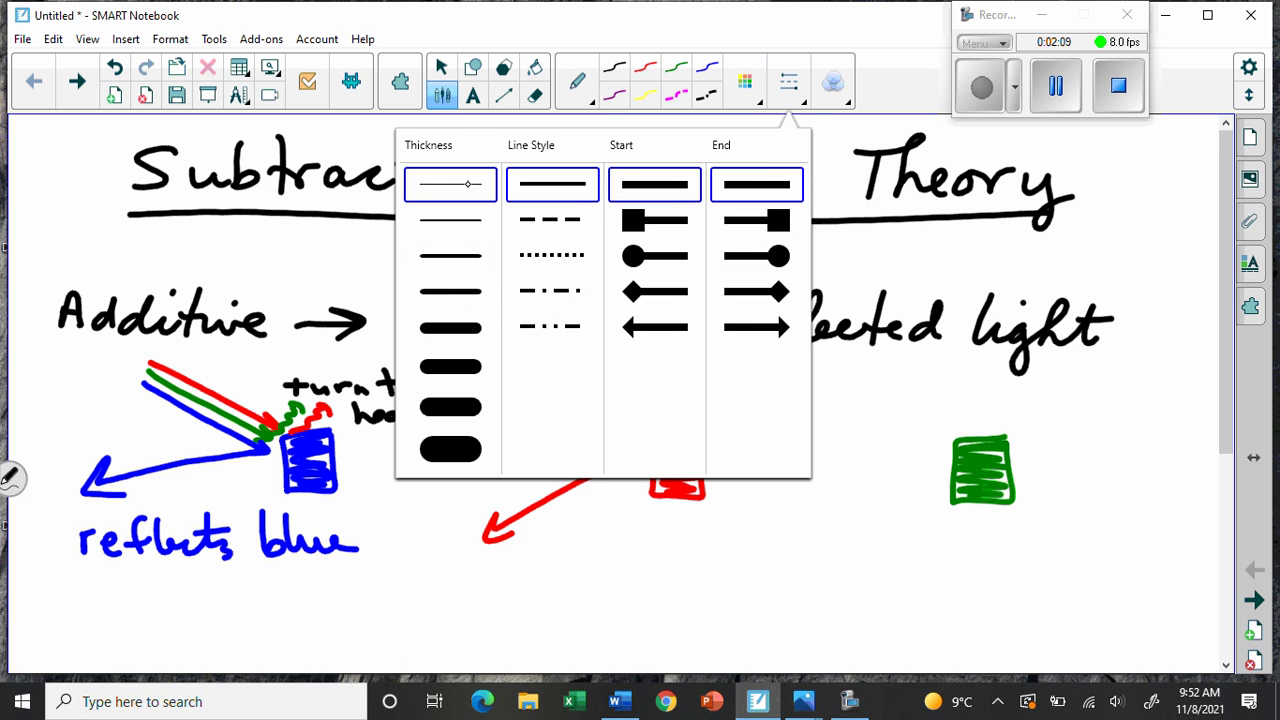
click(707, 95)
Write 'turn to heat' beside the red square
mouse_move(681, 378)
mouse_down()
mouse_move(683, 400)
mouse_move(692, 387)
mouse_up()
mouse_move(690, 388)
mouse_down()
mouse_move(755, 398)
mouse_move(720, 422)
mouse_up()
click(739, 397)
drag(711, 412, 785, 437)
drag(796, 430, 803, 440)
mouse_move(810, 412)
mouse_down()
mouse_move(814, 440)
mouse_move(822, 420)
mouse_up()
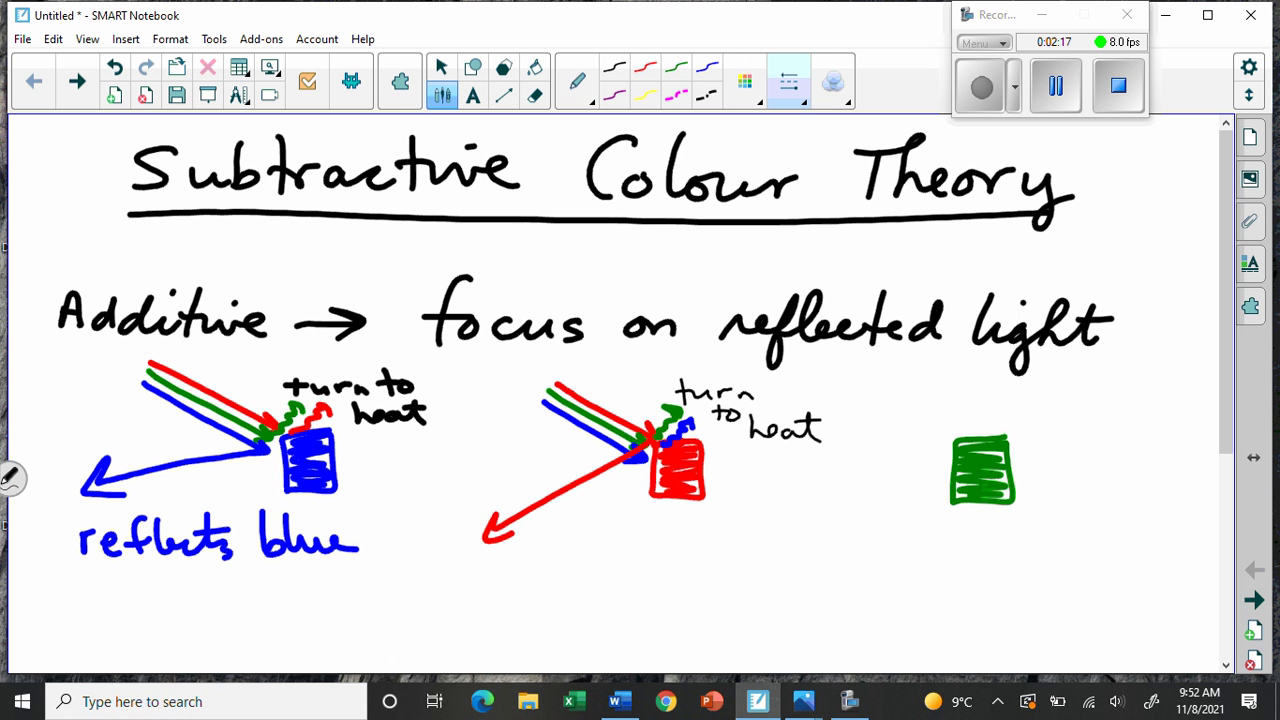
Write 'reflects red' in red under the reflected arrow
click(643, 68)
mouse_move(457, 590)
mouse_down()
mouse_move(474, 568)
mouse_move(498, 584)
mouse_up()
mouse_move(512, 574)
mouse_down()
mouse_move(528, 590)
mouse_move(522, 618)
mouse_up()
mouse_move(522, 586)
mouse_down()
mouse_move(540, 550)
mouse_move(540, 592)
mouse_up()
drag(550, 580, 574, 590)
mouse_move(588, 534)
mouse_down()
mouse_move(584, 588)
mouse_move(608, 562)
mouse_up()
mouse_move(616, 568)
mouse_down()
mouse_move(598, 588)
mouse_move(658, 566)
mouse_move(690, 578)
mouse_up()
drag(706, 532, 712, 576)
Draw red and green light rays onto the green square
drag(882, 372, 954, 438)
mouse_move(934, 426)
mouse_down()
mouse_move(954, 440)
mouse_move(958, 416)
mouse_up()
click(676, 67)
drag(868, 374, 954, 456)
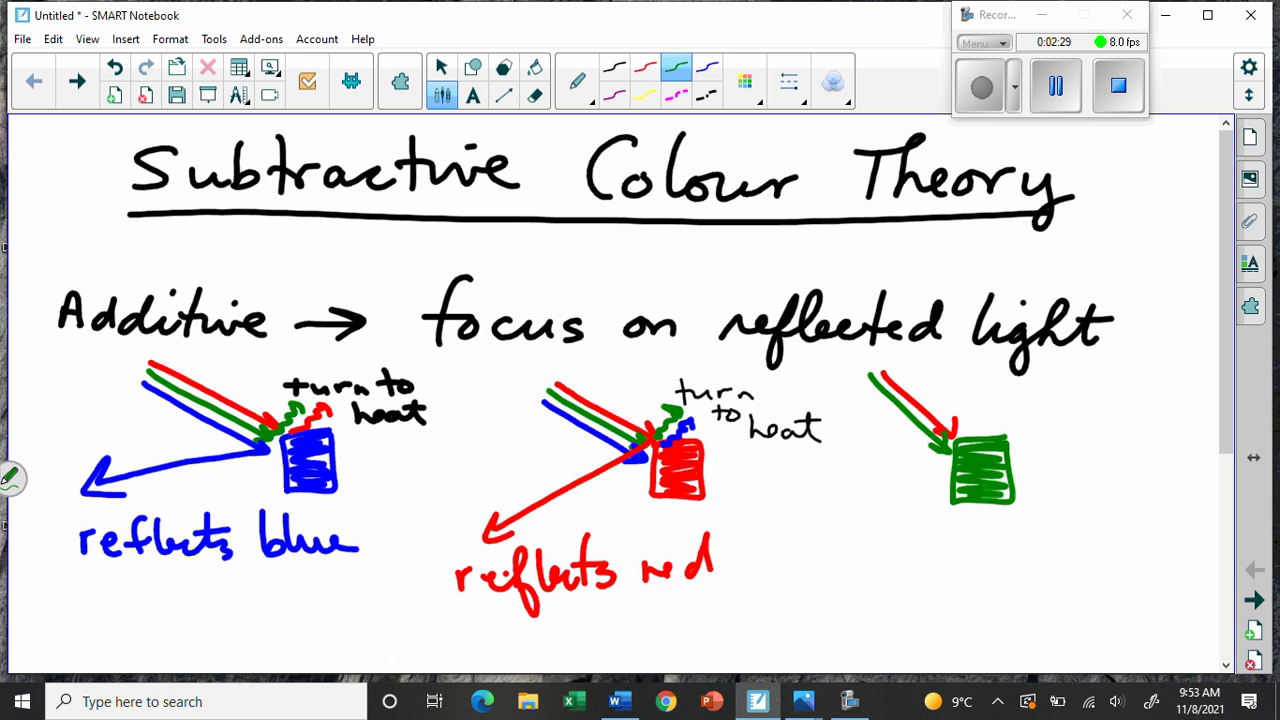
Add the blue incoming ray, green reflected ray, and red and blue heat squiggles at the green square
click(707, 67)
drag(856, 384, 946, 466)
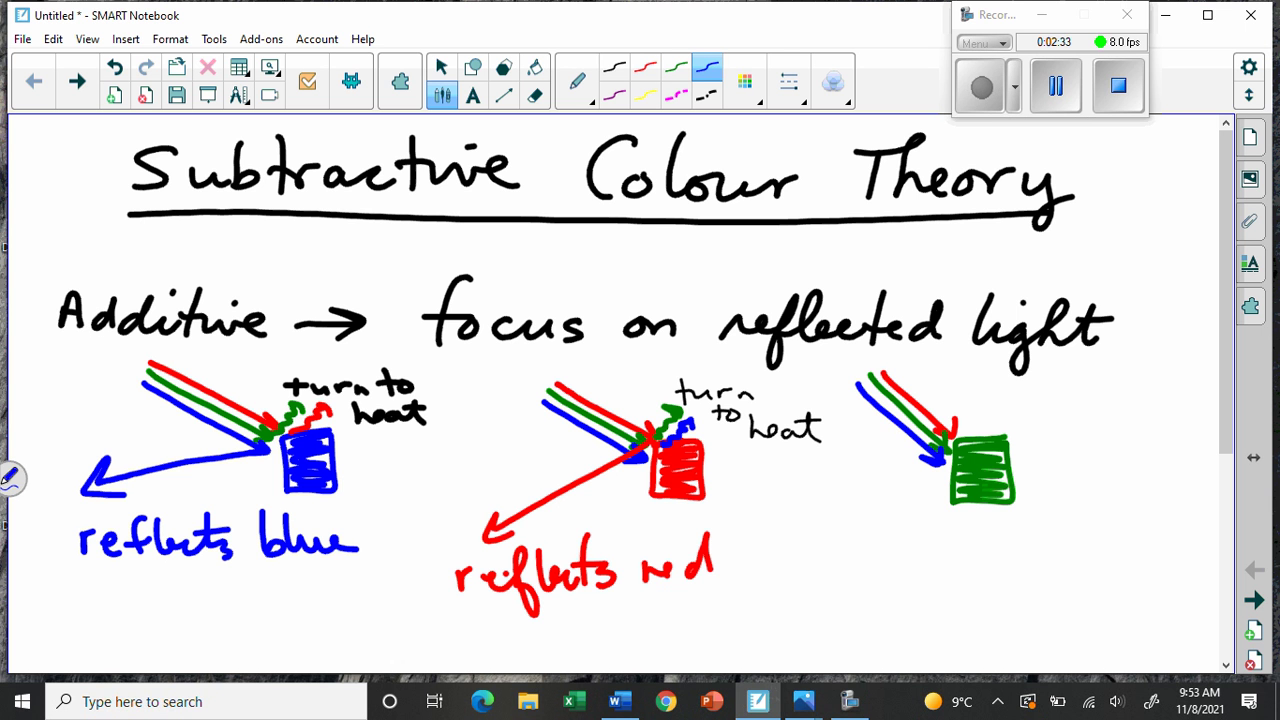
click(677, 67)
mouse_move(944, 456)
mouse_down()
mouse_move(832, 538)
mouse_move(865, 530)
mouse_up()
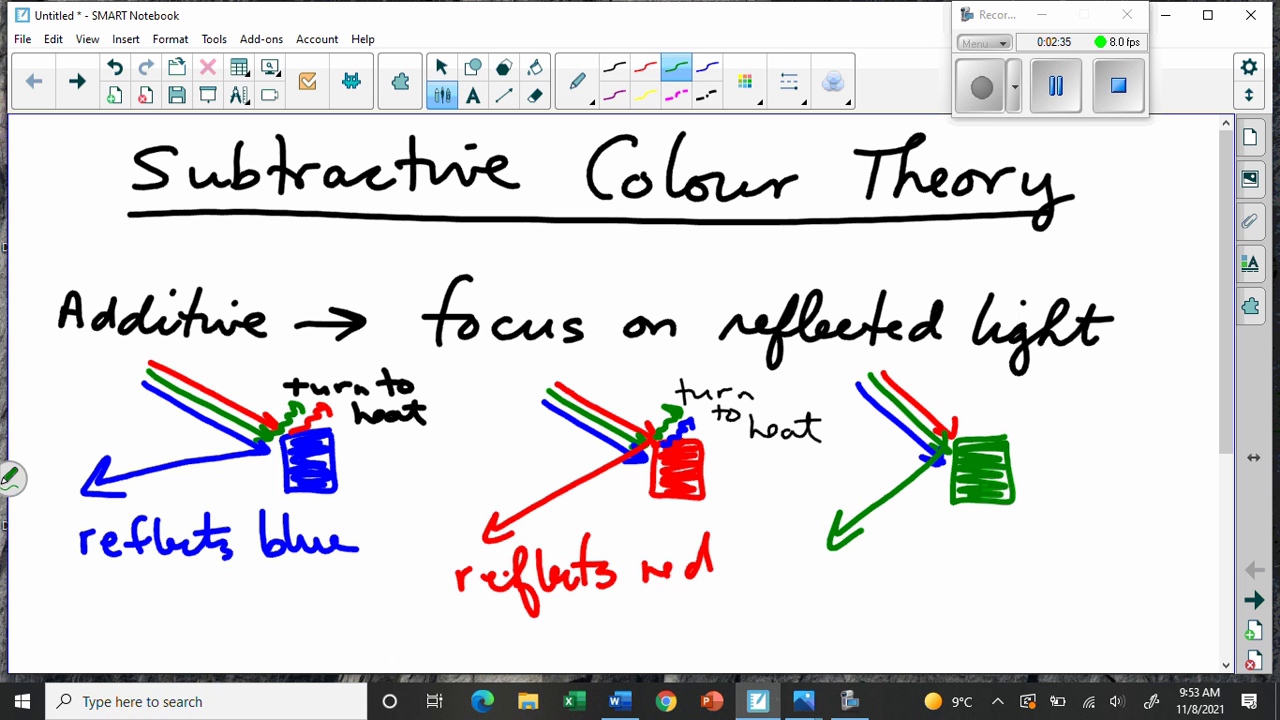
click(646, 68)
drag(953, 438, 982, 408)
click(709, 68)
mouse_move(950, 460)
mouse_down()
mouse_move(1000, 420)
mouse_move(985, 436)
mouse_up()
Set a thin black line and write 'turn to heat' beside the green square
click(789, 85)
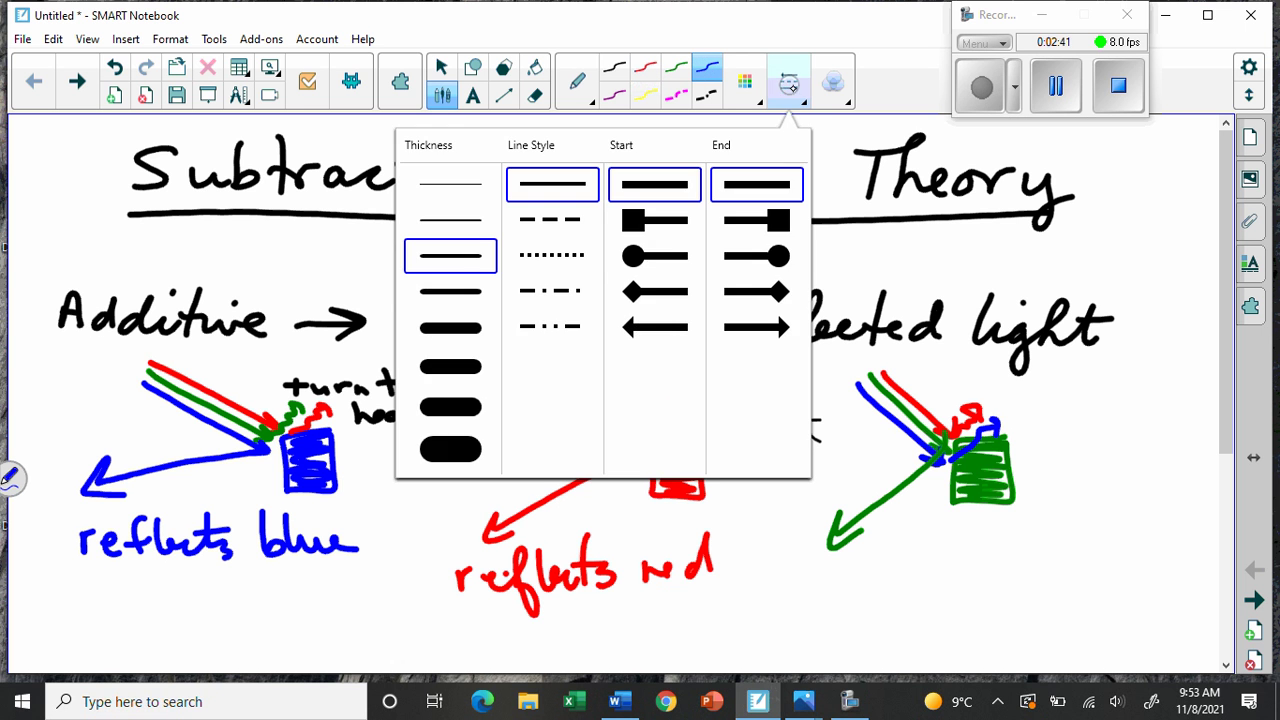
click(474, 186)
click(614, 68)
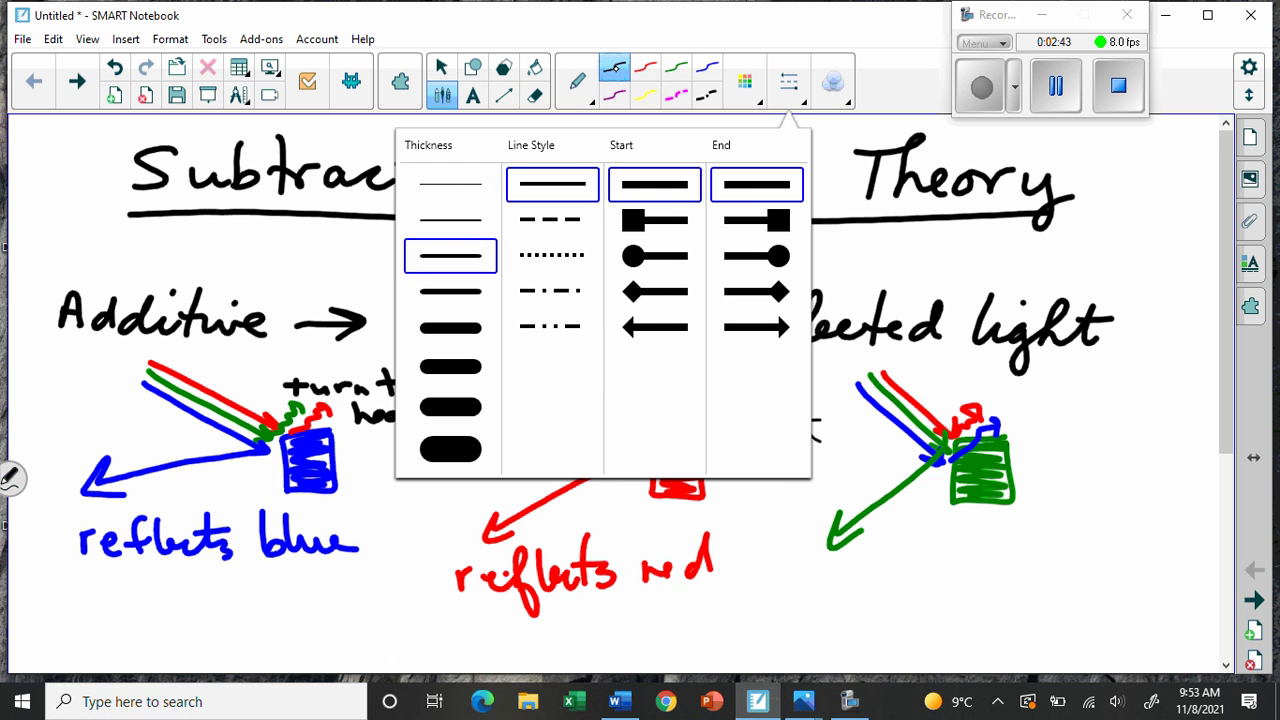
click(450, 184)
click(789, 85)
mouse_move(1018, 394)
mouse_down()
mouse_move(1020, 430)
mouse_move(1034, 413)
mouse_up()
drag(1034, 416, 1092, 424)
mouse_move(1116, 392)
mouse_down()
mouse_move(1118, 424)
mouse_move(1128, 411)
mouse_up()
drag(1126, 414, 1140, 416)
mouse_move(1044, 434)
mouse_down()
mouse_move(1054, 462)
mouse_move(1090, 460)
mouse_up()
mouse_move(1094, 432)
mouse_down()
mouse_move(1100, 460)
mouse_move(1114, 442)
mouse_up()
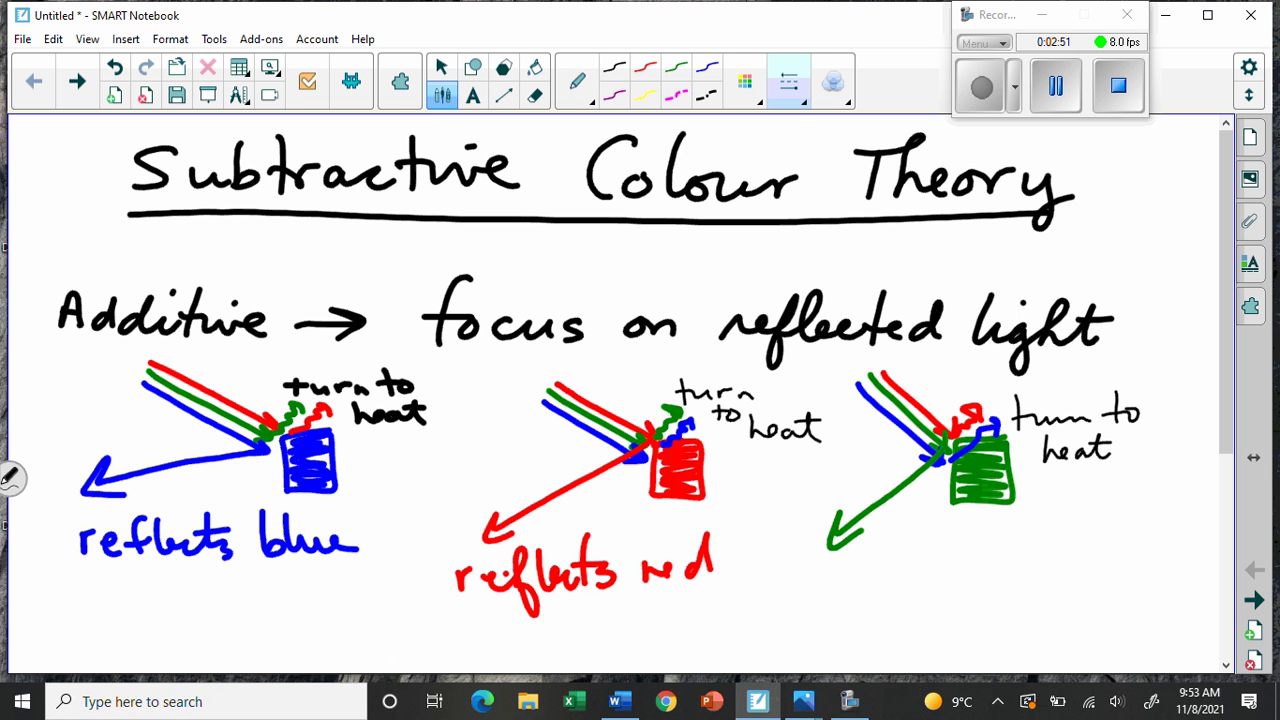
Write 'reflects green' in green under the reflected arrow, then scroll the page down
click(676, 67)
mouse_move(862, 592)
mouse_down()
mouse_move(886, 568)
mouse_move(898, 586)
mouse_up()
mouse_move(920, 545)
mouse_down()
mouse_move(908, 624)
mouse_move(928, 586)
mouse_up()
drag(936, 578, 980, 586)
mouse_move(994, 536)
mouse_down()
mouse_move(992, 584)
mouse_move(1014, 558)
mouse_move(1010, 588)
mouse_up()
mouse_move(1084, 558)
mouse_down()
mouse_move(1064, 578)
mouse_move(1086, 616)
mouse_up()
mouse_move(1092, 584)
mouse_down()
mouse_move(1108, 566)
mouse_move(1172, 578)
mouse_move(1186, 568)
mouse_up()
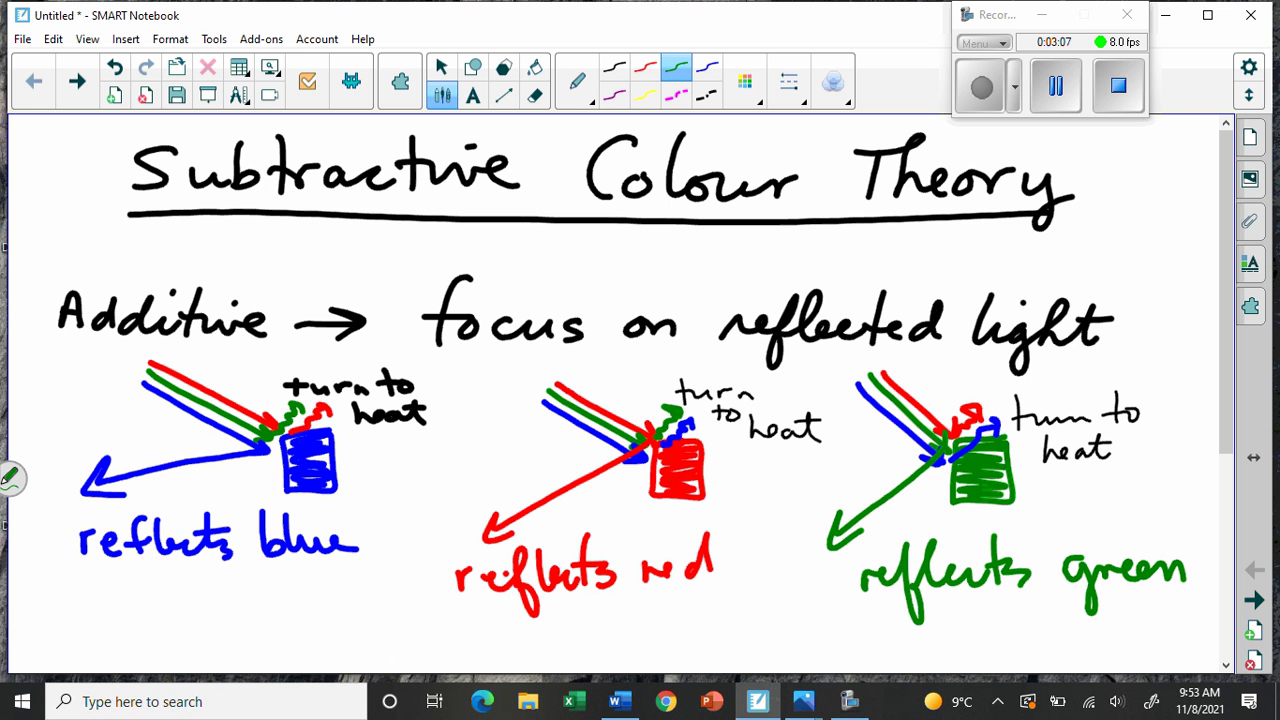
drag(1231, 266, 1224, 488)
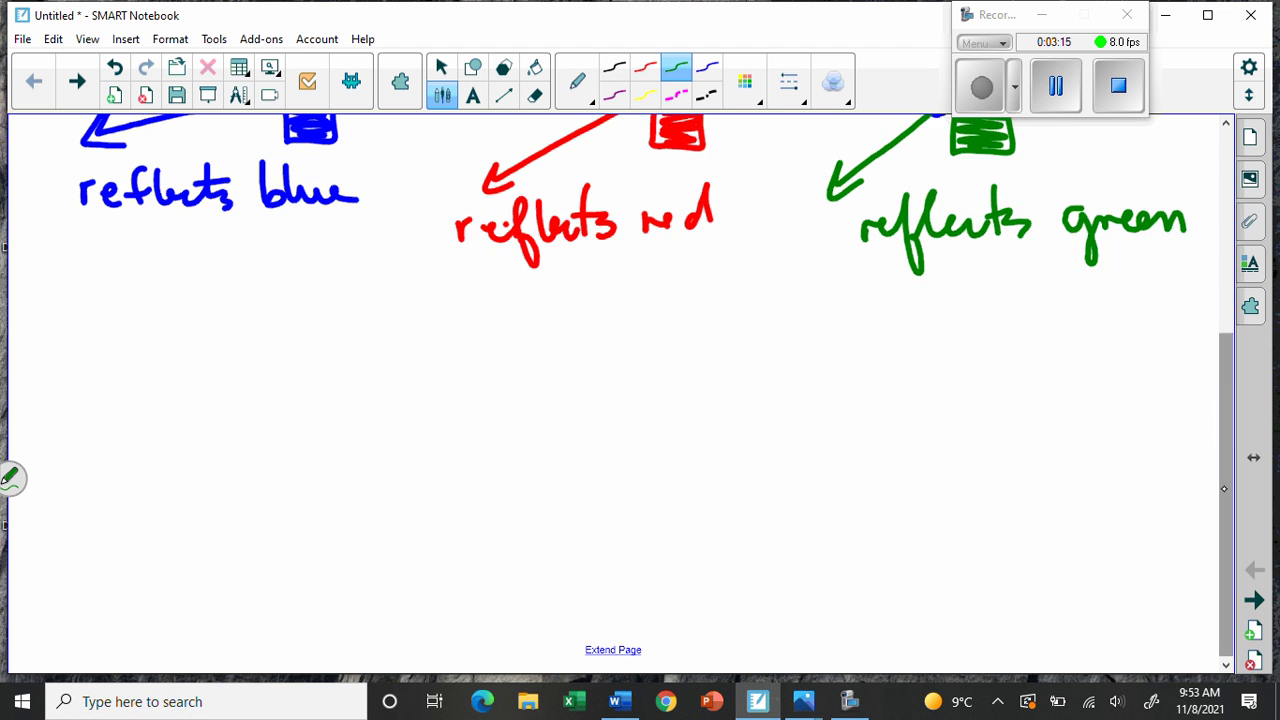
Write 'Subtractive' followed by an arrow in black ink beneath the three square diagrams
click(614, 67)
mouse_move(88, 288)
mouse_down()
mouse_move(54, 320)
mouse_move(158, 318)
mouse_move(185, 331)
mouse_up()
drag(169, 310, 216, 313)
mouse_move(246, 316)
mouse_down()
mouse_move(238, 324)
mouse_move(266, 326)
mouse_up()
drag(284, 314, 286, 328)
drag(322, 320, 388, 330)
click(338, 297)
drag(282, 300, 320, 302)
mouse_move(406, 323)
mouse_down()
mouse_move(430, 322)
mouse_move(440, 338)
mouse_up()
click(452, 314)
click(452, 325)
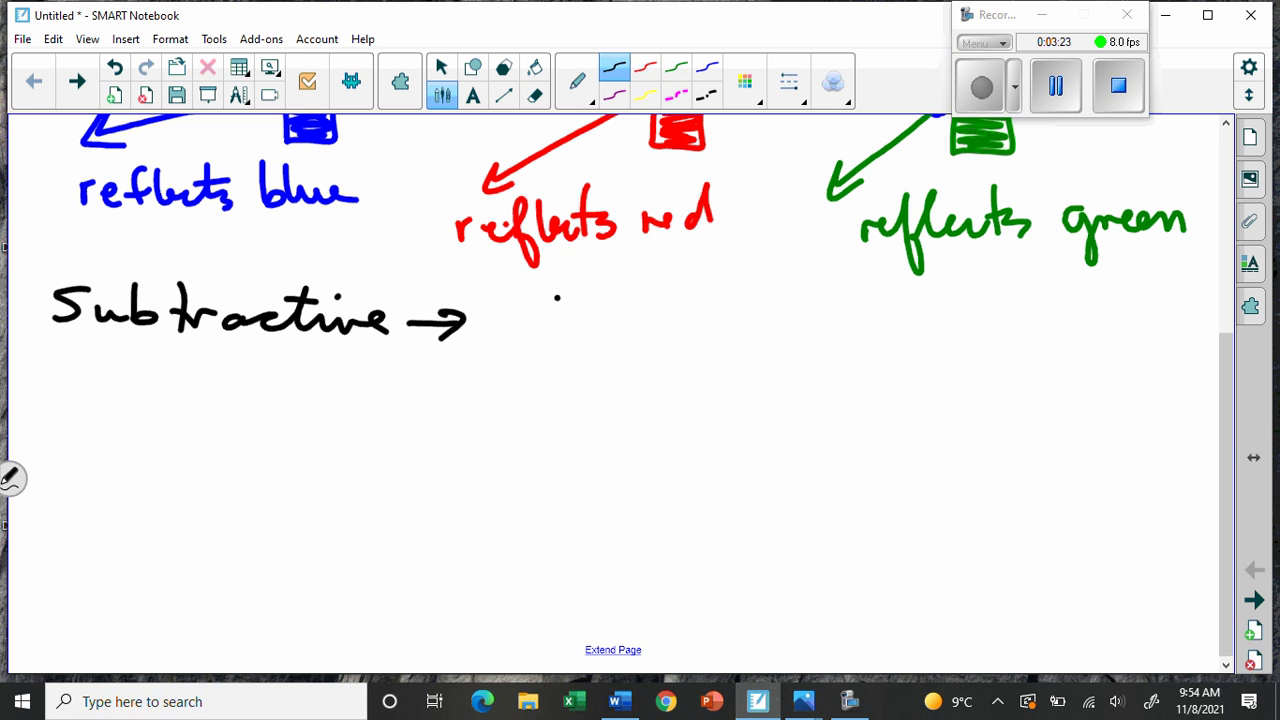